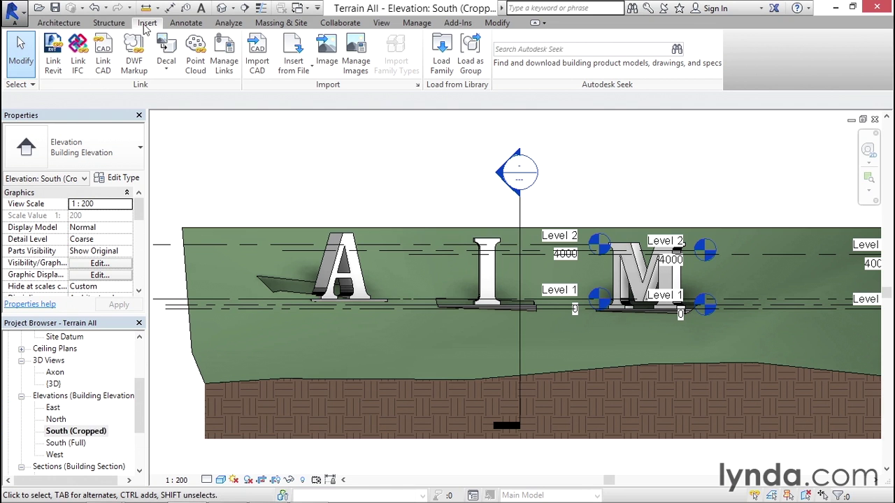
- Reload the Building AA.rvt link from the Building B file and confirm the link changes
{"action": "left_click", "coordinate": [228, 74]}
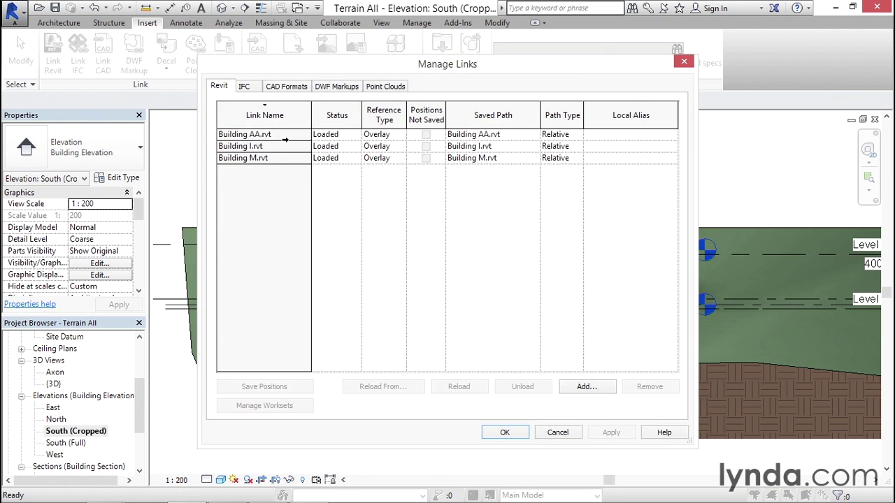
{"action": "left_click", "coordinate": [269, 133]}
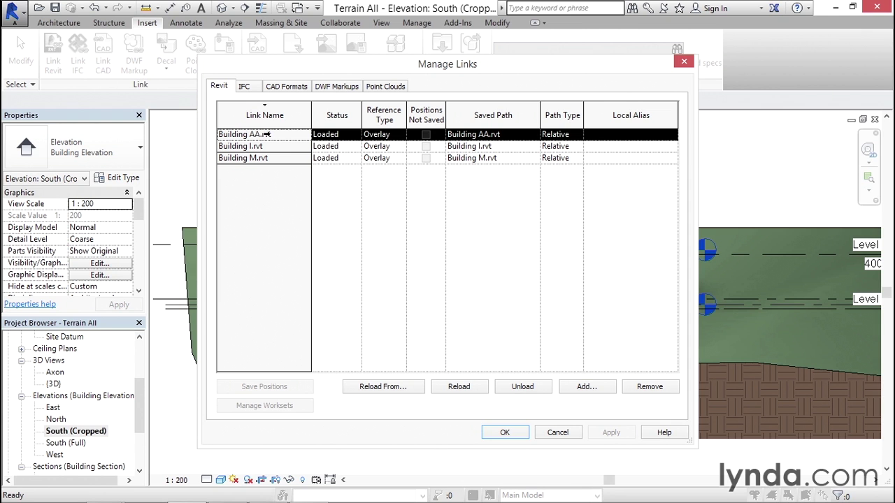
{"action": "left_click", "coordinate": [385, 388]}
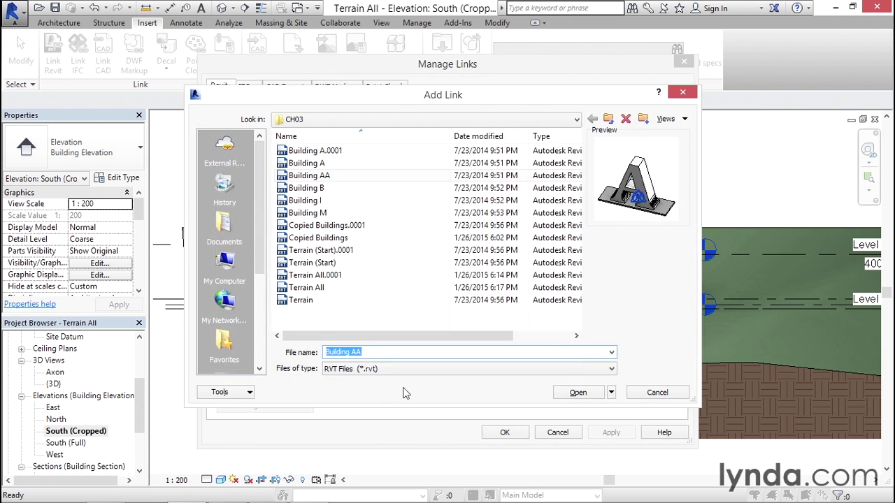
{"action": "left_click", "coordinate": [312, 188]}
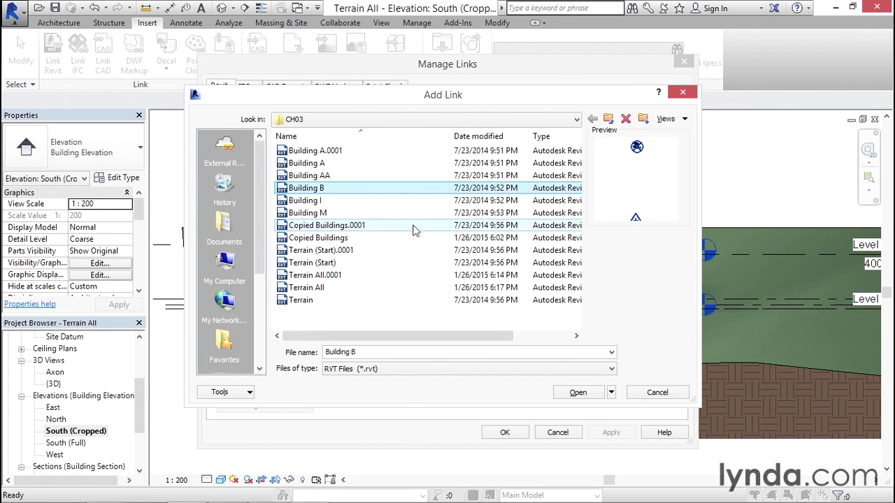
{"action": "left_click", "coordinate": [579, 393]}
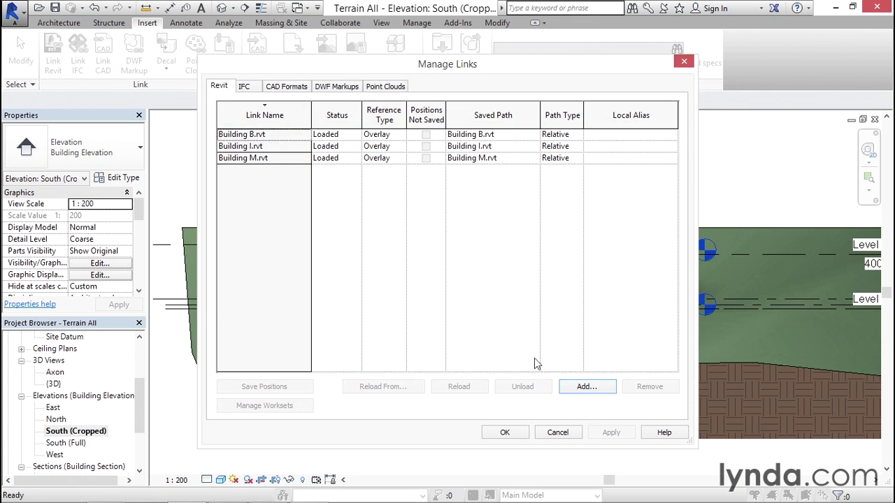
{"action": "left_click", "coordinate": [504, 432]}
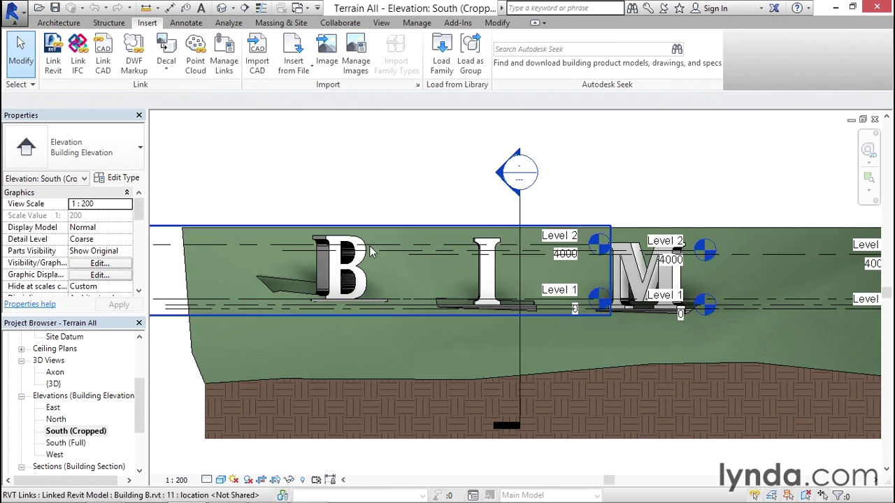
- Share the site of the linked Building B by moving its instance to the Platform 1 location
{"action": "left_click", "coordinate": [362, 273]}
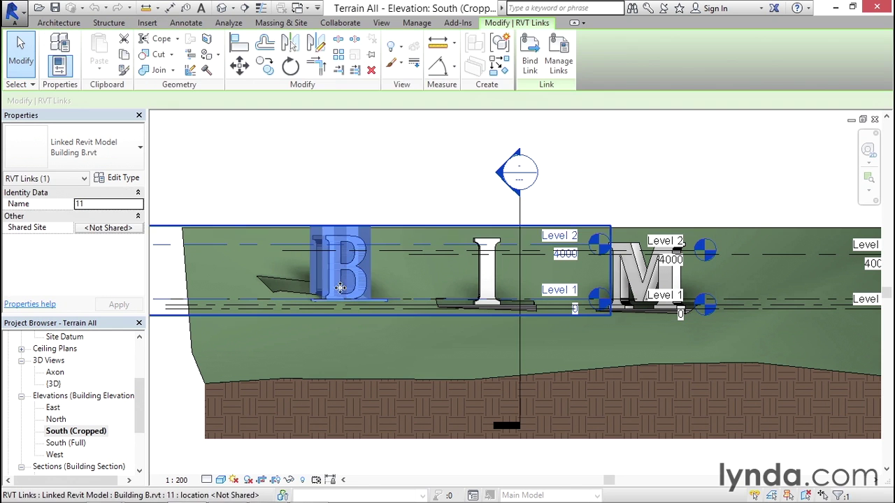
{"action": "left_click", "coordinate": [98, 232]}
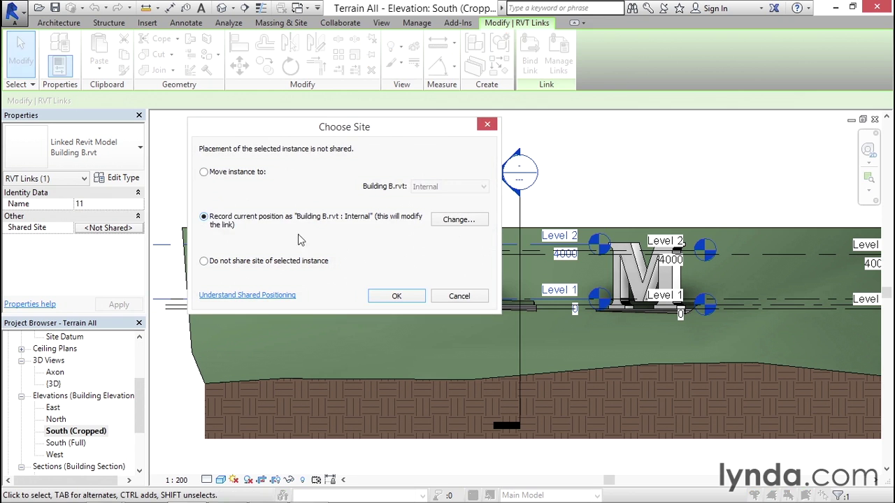
{"action": "left_click", "coordinate": [206, 175]}
{"action": "left_click", "coordinate": [442, 187]}
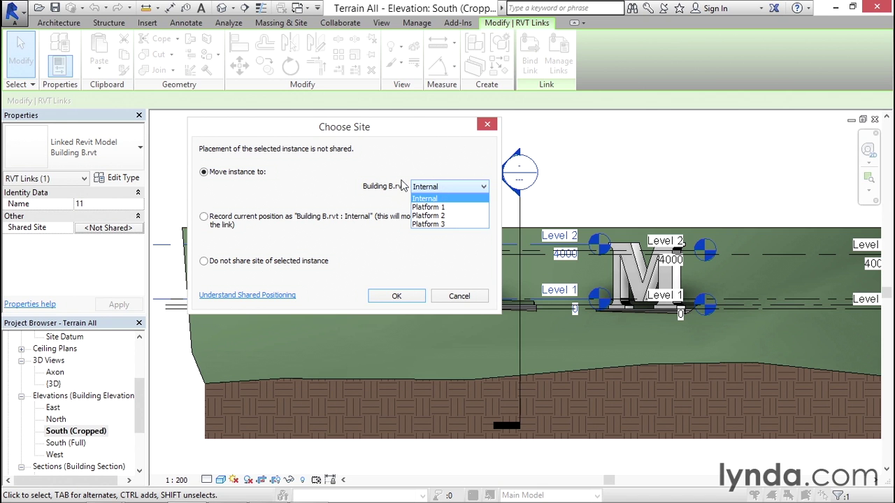
{"action": "left_click", "coordinate": [429, 205]}
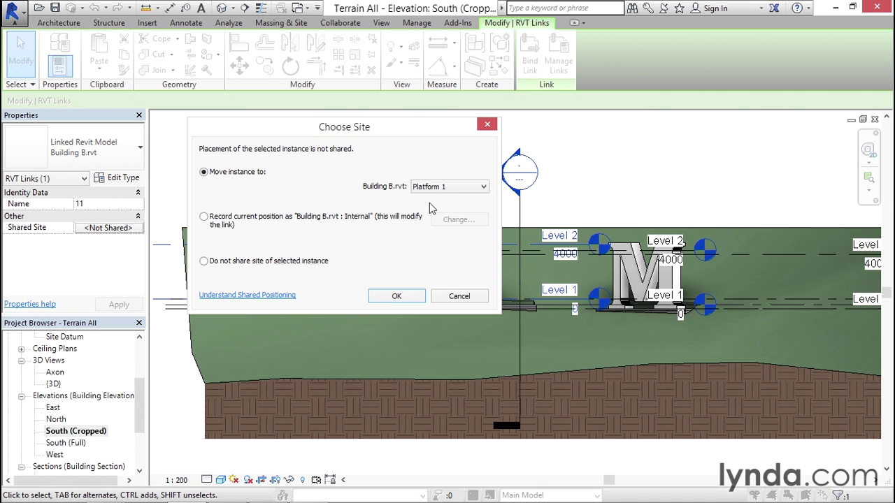
{"action": "left_click", "coordinate": [383, 298]}
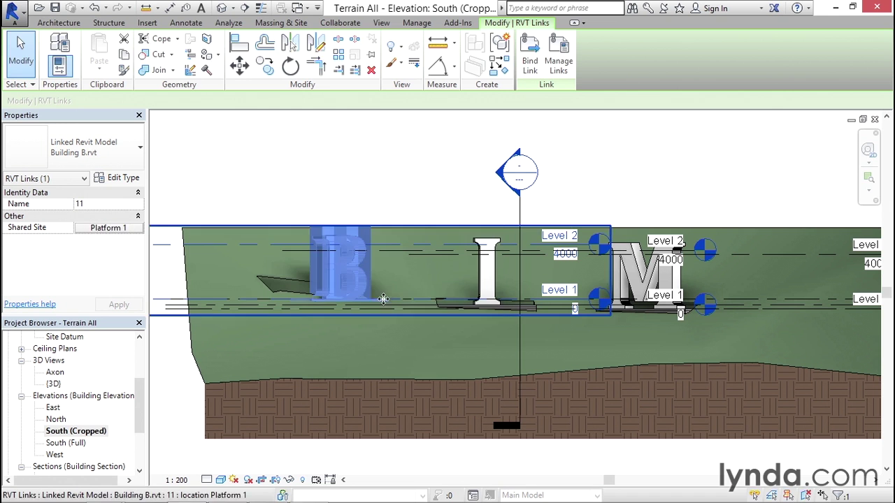
{"action": "left_click", "coordinate": [227, 193]}
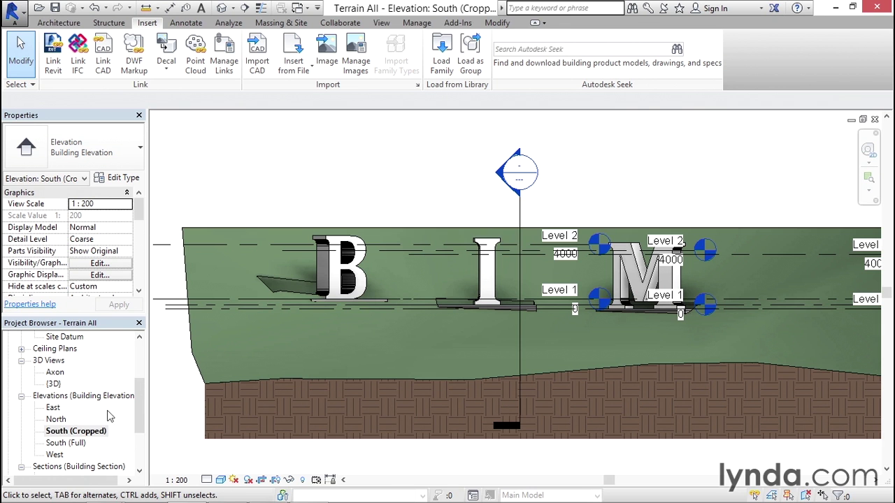
- In the Site (Project North) plan, align Building B's grid 2 to site grid 1, accepting the warning without saving the link
{"action": "scroll", "coordinate": [116, 398], "scroll_direction": "up", "scroll_amount": 3}
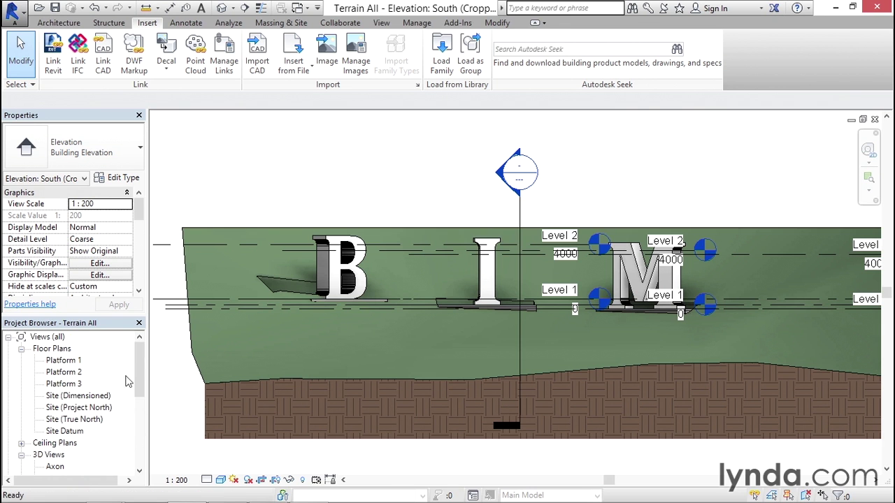
{"action": "left_click", "coordinate": [57, 411]}
{"action": "double_click", "coordinate": [57, 412]}
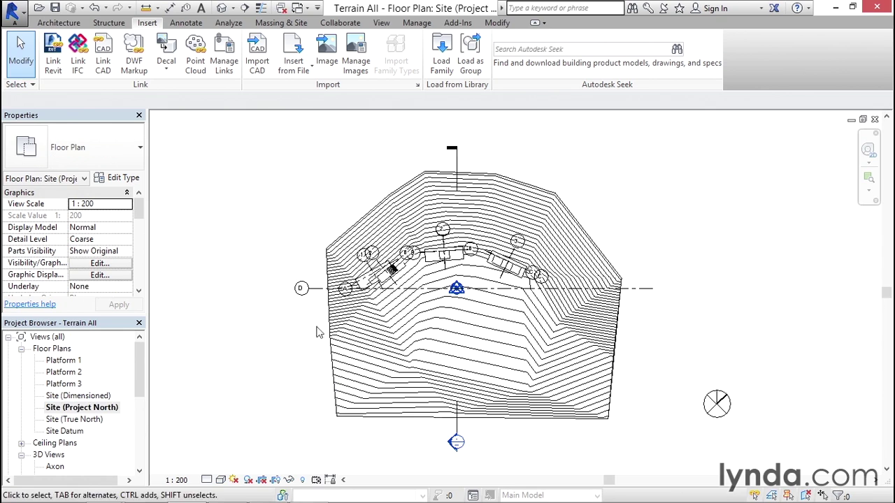
{"action": "scroll", "coordinate": [386, 293], "scroll_direction": "up", "scroll_amount": 4}
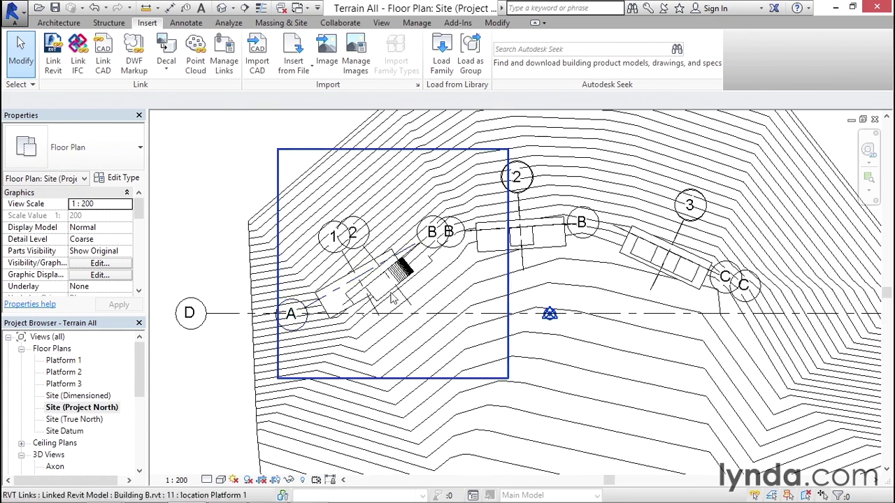
{"action": "middle_click_drag", "start_coordinate": [296, 166], "coordinate": [277, 165]}
{"action": "scroll", "coordinate": [276, 163], "scroll_direction": "up", "scroll_amount": 1}
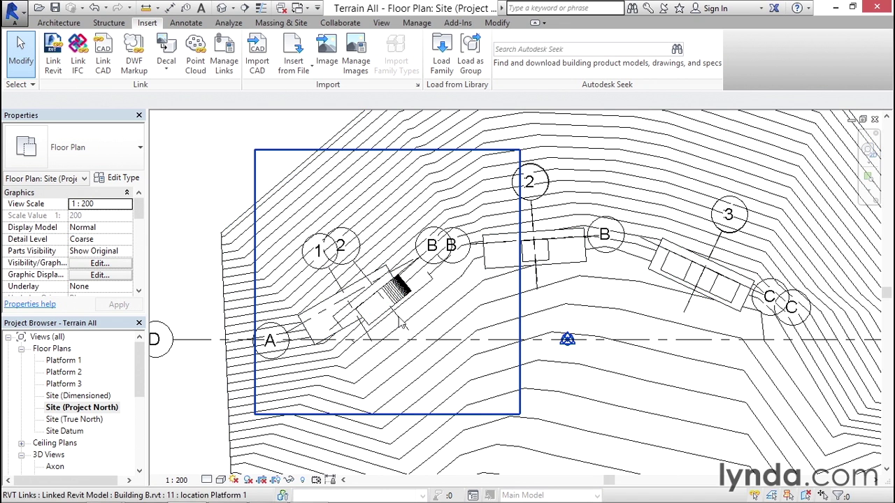
{"action": "left_click", "coordinate": [496, 23]}
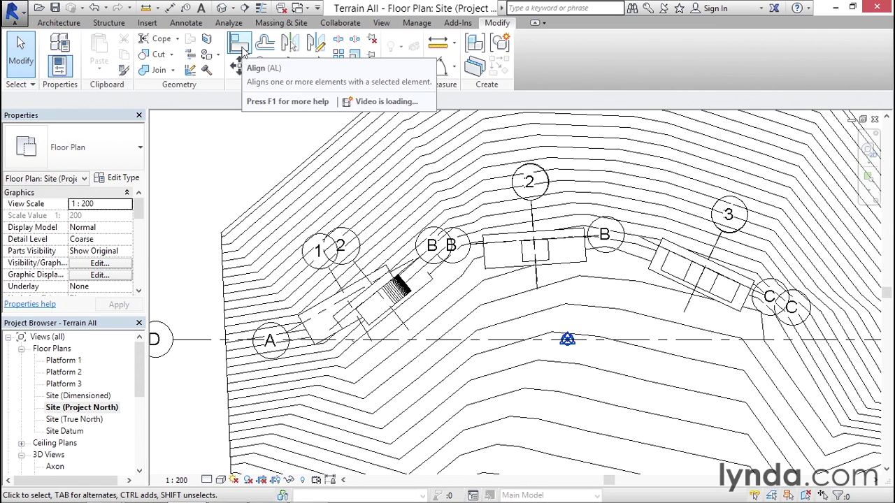
{"action": "left_click", "coordinate": [239, 46]}
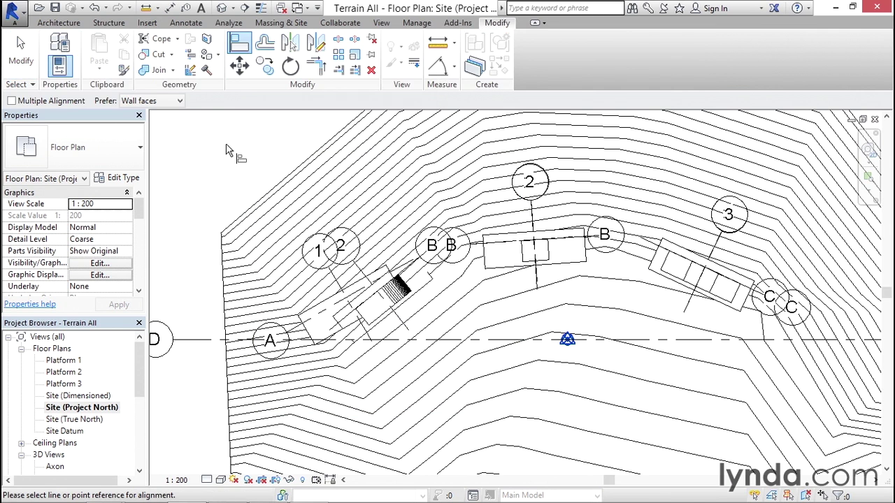
{"action": "left_click", "coordinate": [339, 286]}
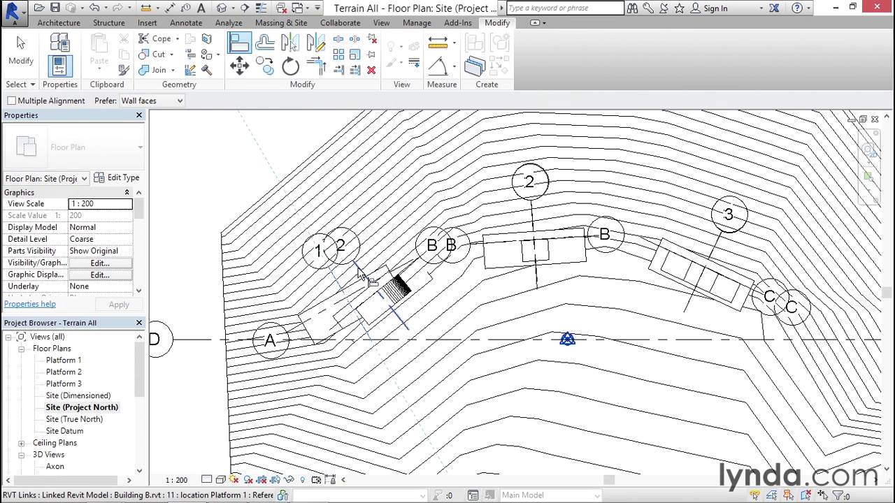
{"action": "left_click", "coordinate": [358, 269]}
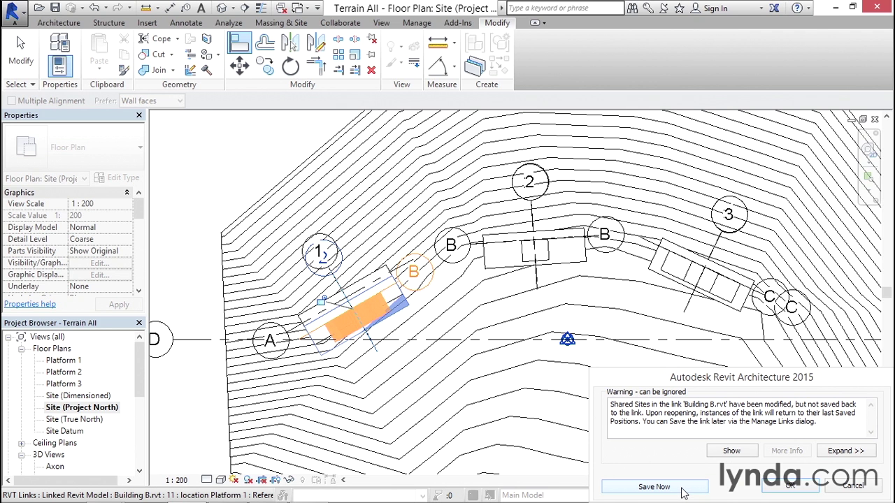
{"action": "left_click", "coordinate": [769, 488]}
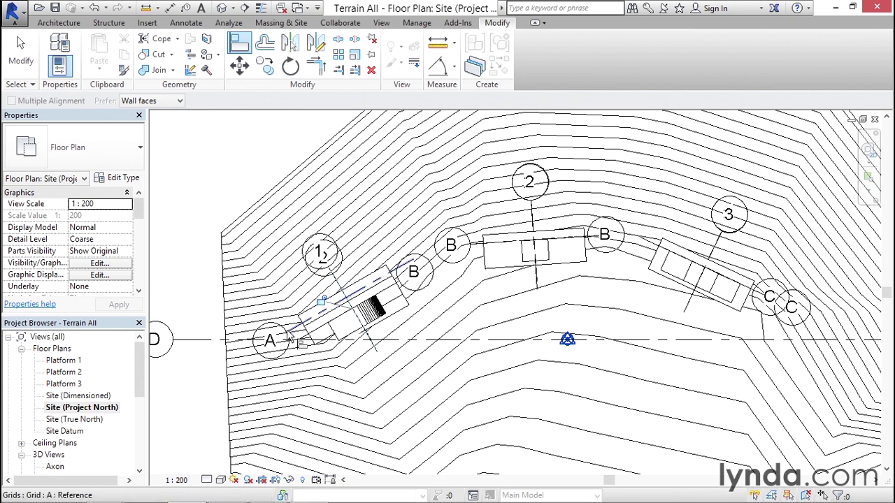
- Align the linked Building B's lengthwise grid B to site grid A and finish the Align command
{"action": "left_click", "coordinate": [301, 339]}
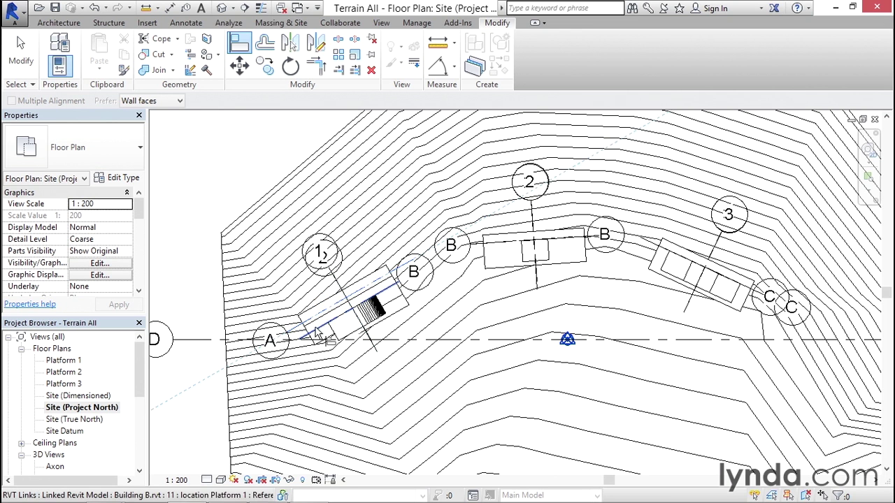
{"action": "left_click", "coordinate": [316, 337]}
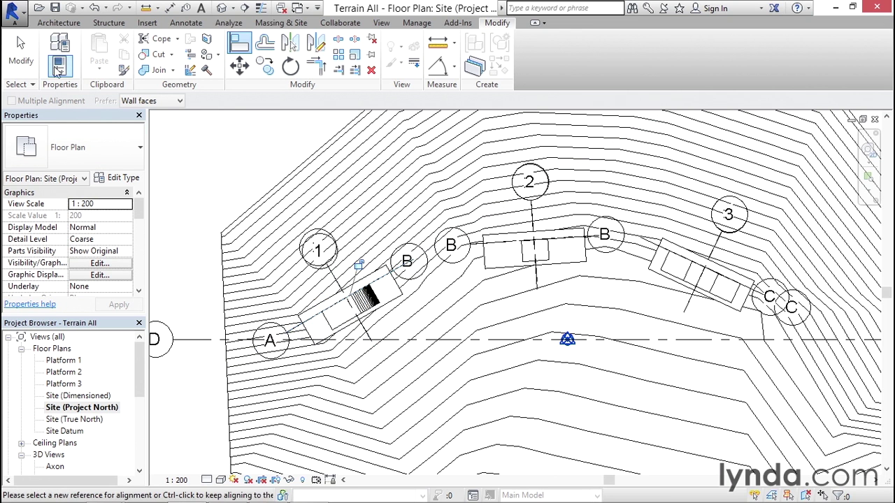
{"action": "left_click", "coordinate": [31, 63]}
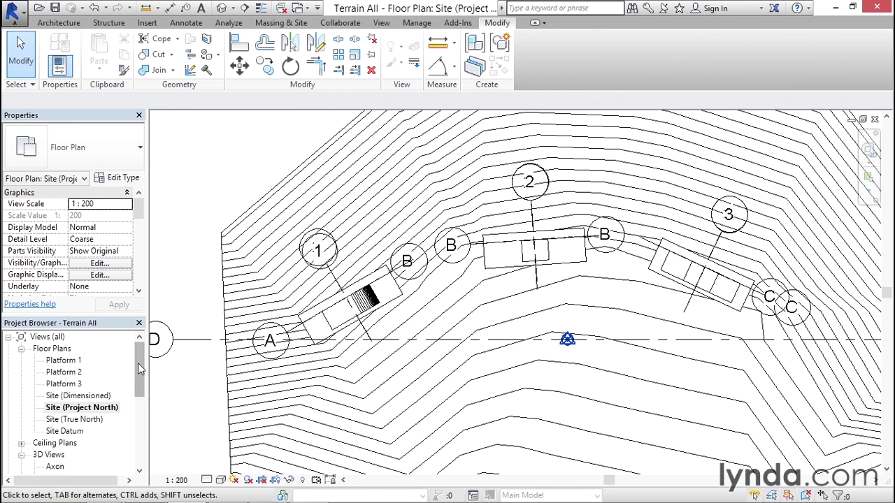
- Examine how Building B sits on its pad in the South (Cropped) elevation and the {3D} view
{"action": "left_click_drag", "start_coordinate": [137, 362], "coordinate": [138, 408]}
{"action": "double_click", "coordinate": [76, 418]}
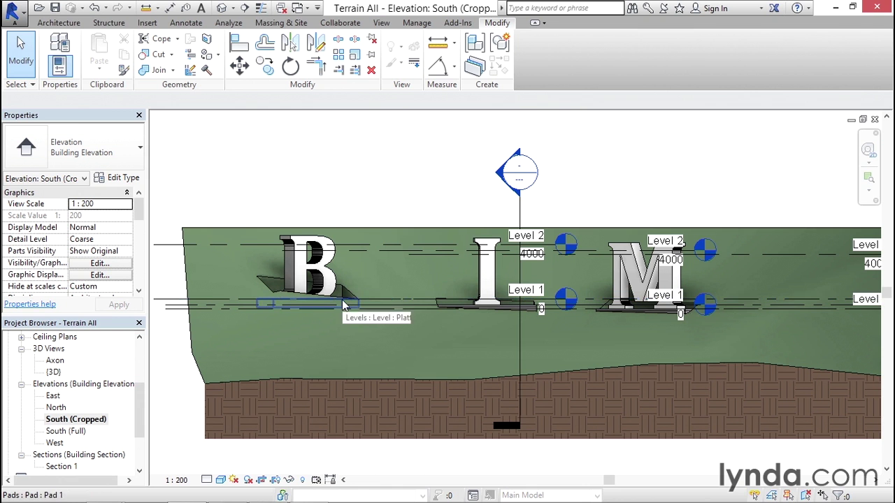
{"action": "scroll", "coordinate": [342, 301], "scroll_direction": "up", "scroll_amount": 2}
{"action": "scroll", "coordinate": [342, 299], "scroll_direction": "up", "scroll_amount": 1}
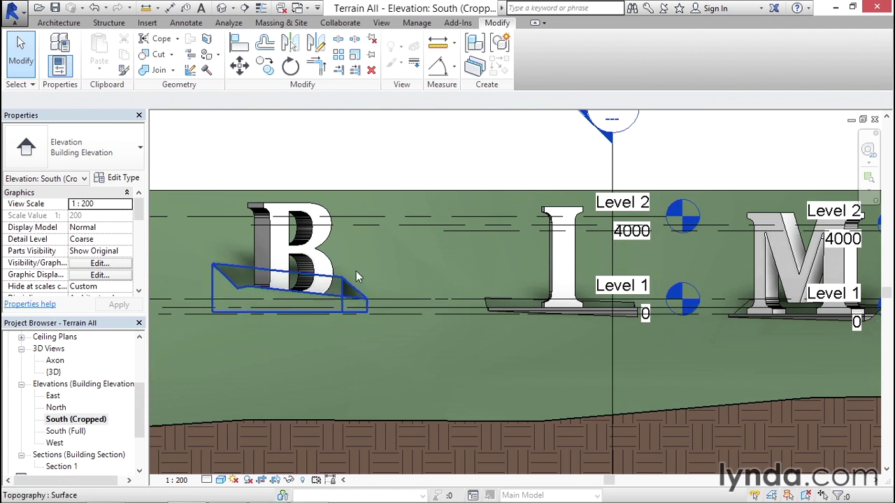
{"action": "double_click", "coordinate": [54, 372]}
{"action": "scroll", "coordinate": [458, 241], "scroll_direction": "up", "scroll_amount": 5}
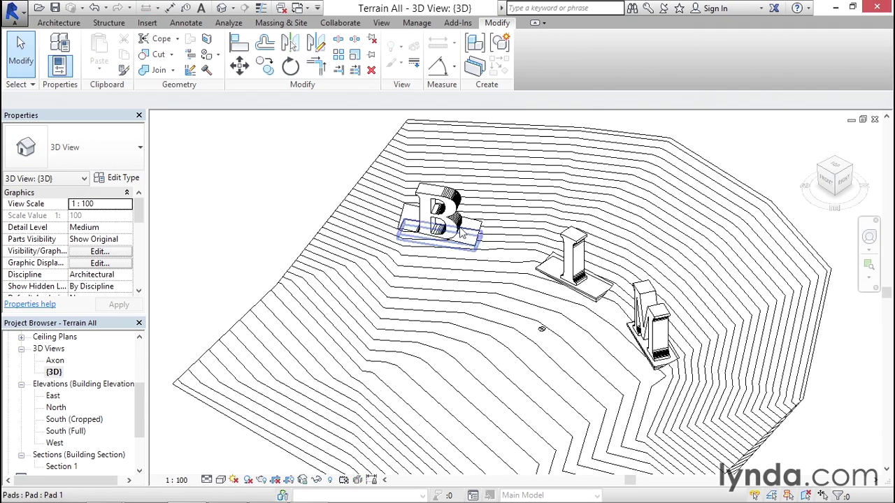
{"action": "scroll", "coordinate": [457, 241], "scroll_direction": "up", "scroll_amount": 2}
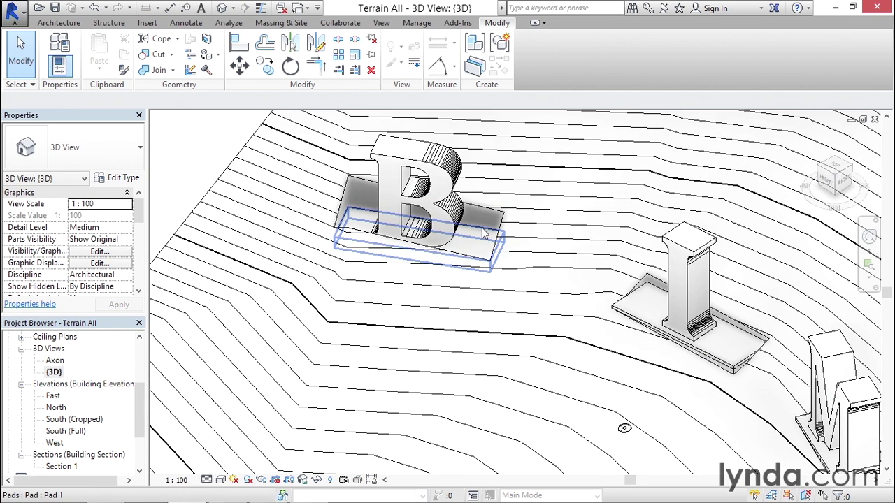
- In the South (Cropped) elevation, set the Platform 1 level's elevation to 1300
{"action": "left_click", "coordinate": [142, 419]}
{"action": "left_click_drag", "start_coordinate": [142, 419], "coordinate": [142, 438]}
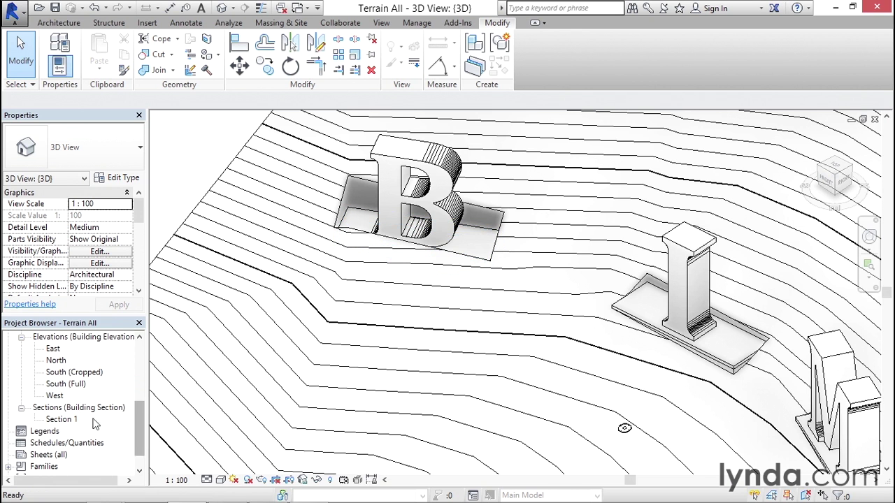
{"action": "double_click", "coordinate": [74, 372]}
{"action": "scroll", "coordinate": [591, 314], "scroll_direction": "down", "scroll_amount": 3}
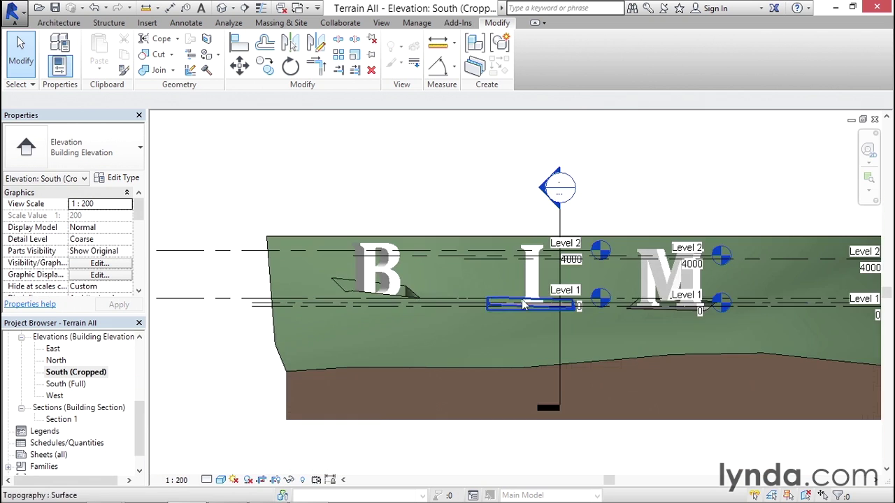
{"action": "middle_click_drag", "start_coordinate": [538, 311], "coordinate": [346, 317]}
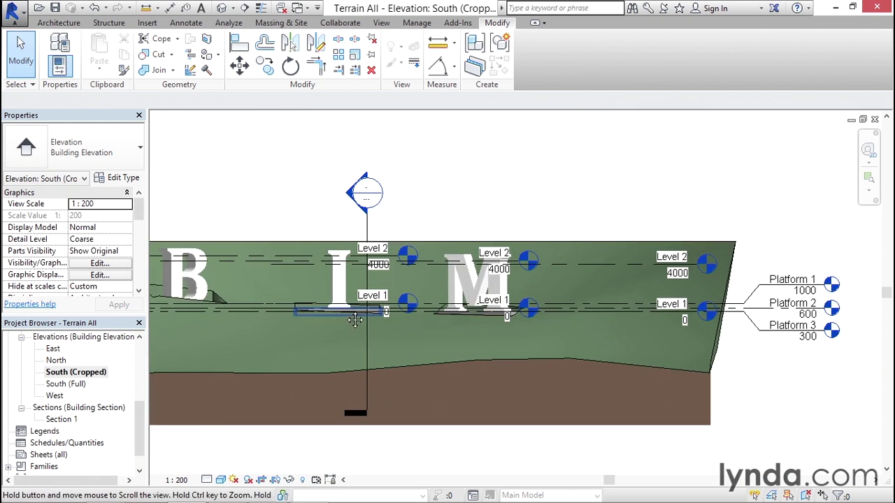
{"action": "left_click", "coordinate": [738, 311]}
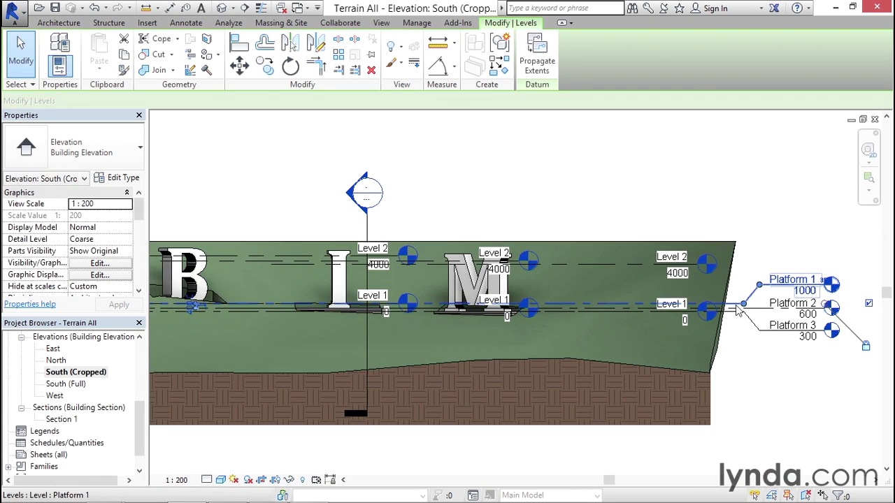
{"action": "left_click", "coordinate": [808, 294]}
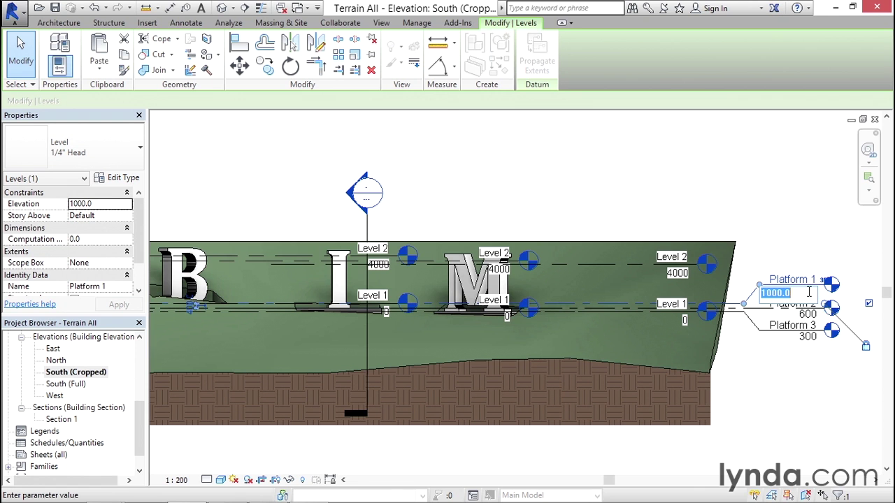
{"action": "type", "text": "1300"}
{"action": "key", "text": "Return"}
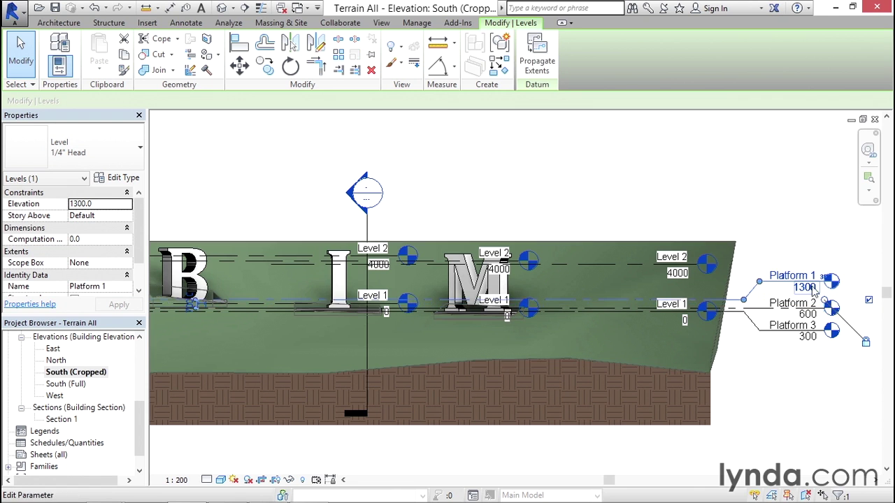
- Set the Platform 1 level's elevation to 1500 in the South (Cropped) elevation
{"action": "left_click", "coordinate": [807, 286]}
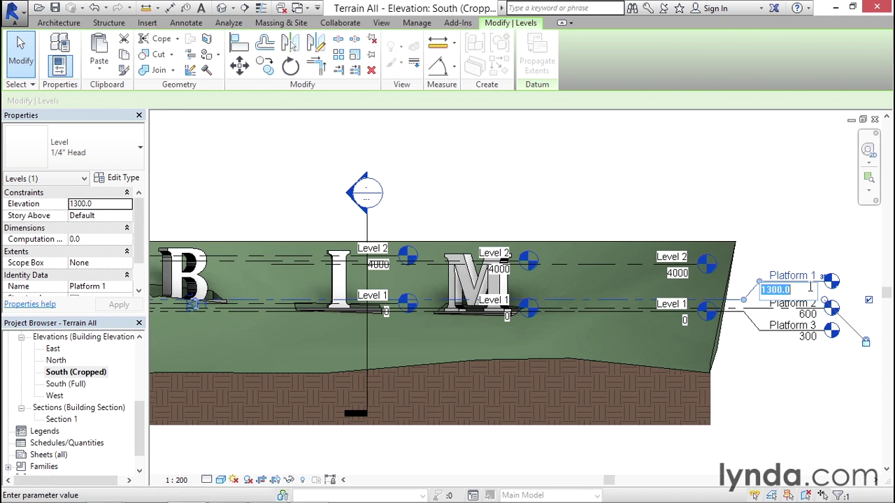
{"action": "type", "text": "1500"}
{"action": "key", "text": "Return"}
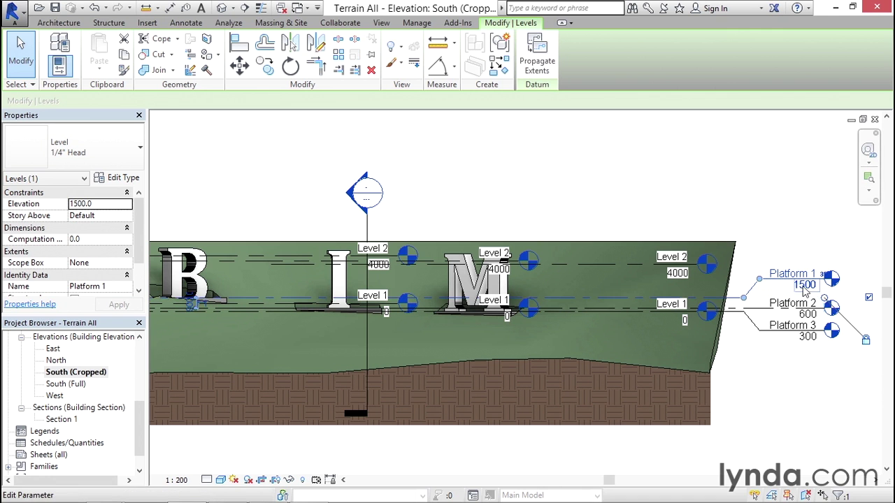
- Set the Platform 1 level's elevation to 1600 and deselect the level
{"action": "left_click", "coordinate": [804, 287]}
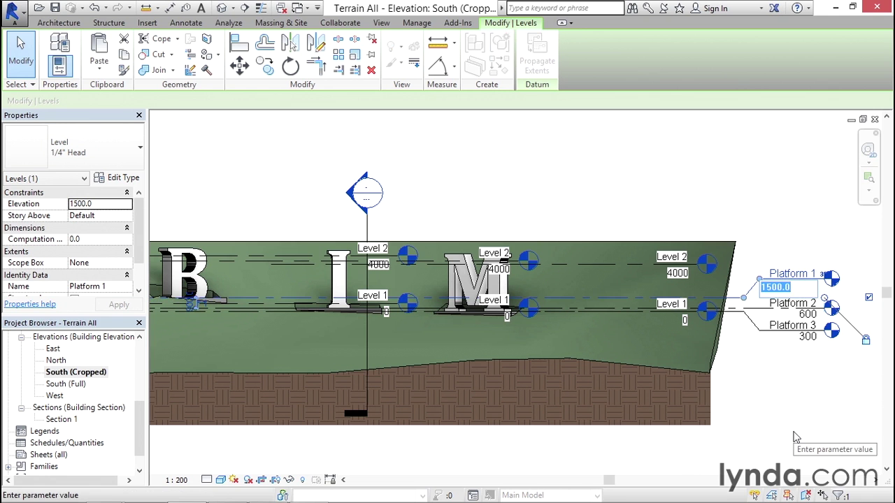
{"action": "type", "text": "1600"}
{"action": "key", "text": "Return"}
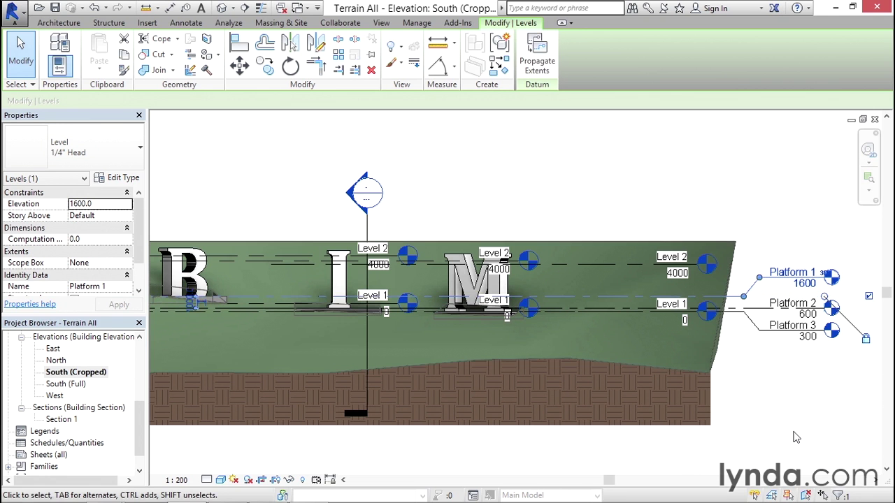
{"action": "left_click", "coordinate": [790, 402]}
- Align the linked Building B's Level 1 to the Platform 1 level and check which shared site the link uses
{"action": "middle_click_drag", "start_coordinate": [320, 332], "coordinate": [395, 327]}
{"action": "scroll", "coordinate": [379, 299], "scroll_direction": "up", "scroll_amount": 4}
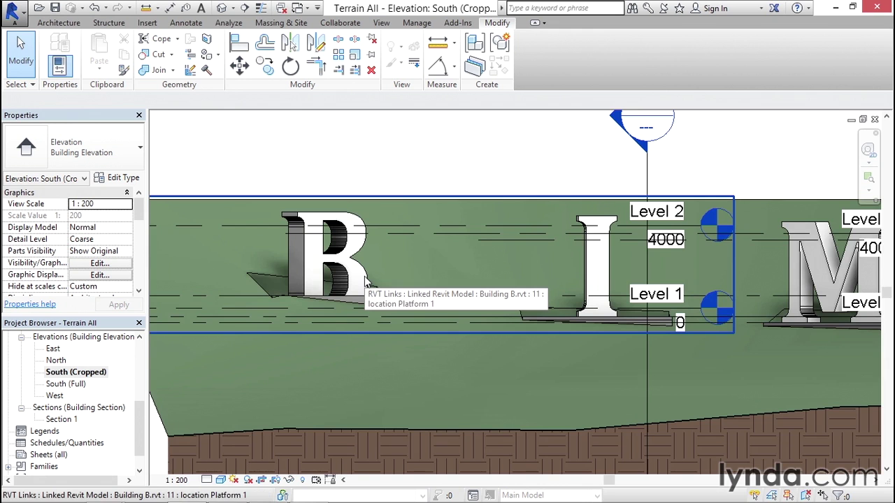
{"action": "scroll", "coordinate": [364, 174], "scroll_direction": "down", "scroll_amount": 2}
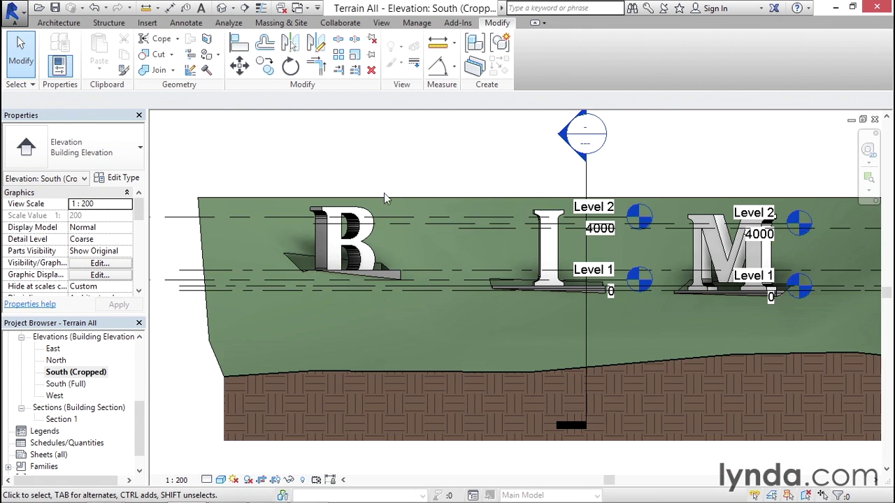
{"action": "left_click", "coordinate": [238, 42]}
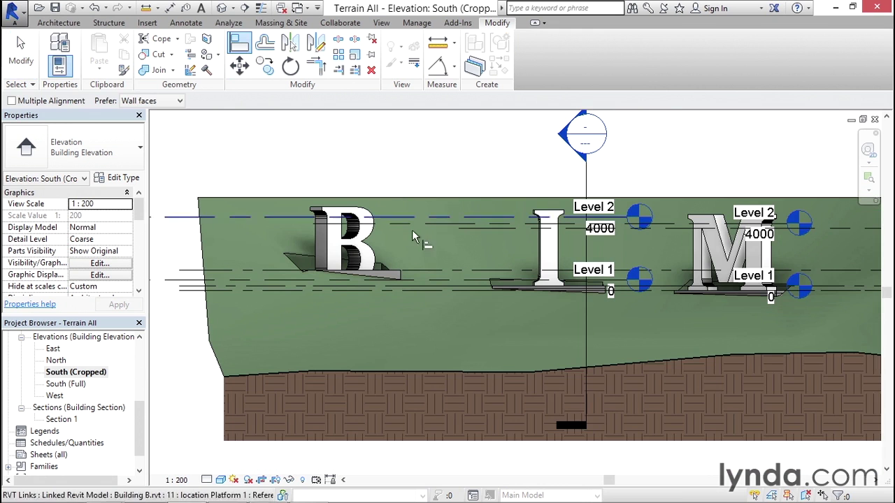
{"action": "left_click", "coordinate": [415, 271]}
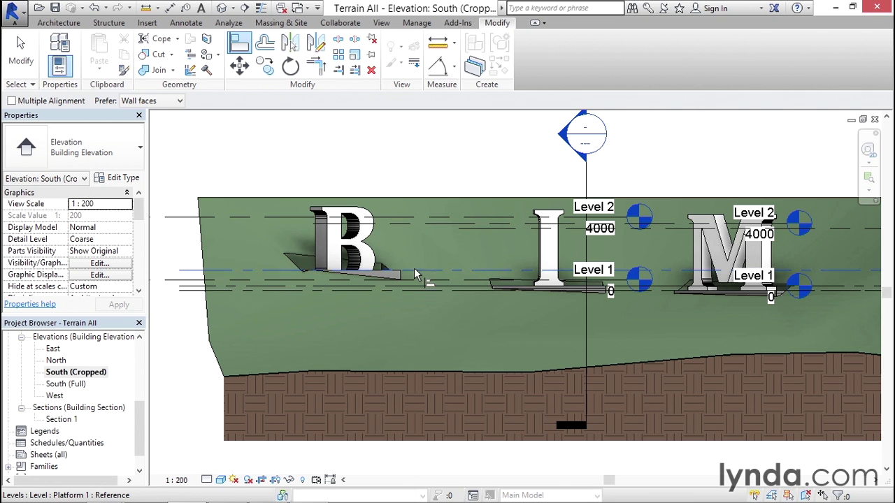
{"action": "left_click", "coordinate": [612, 286]}
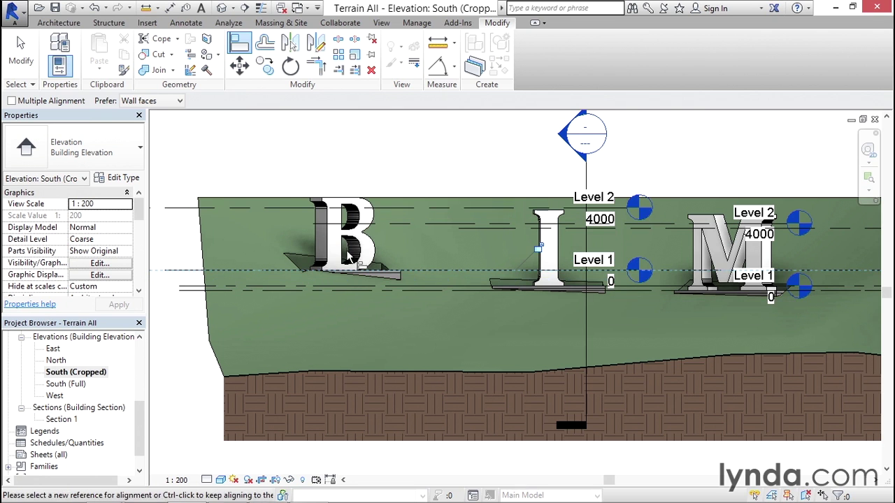
{"action": "key", "text": "Escape"}
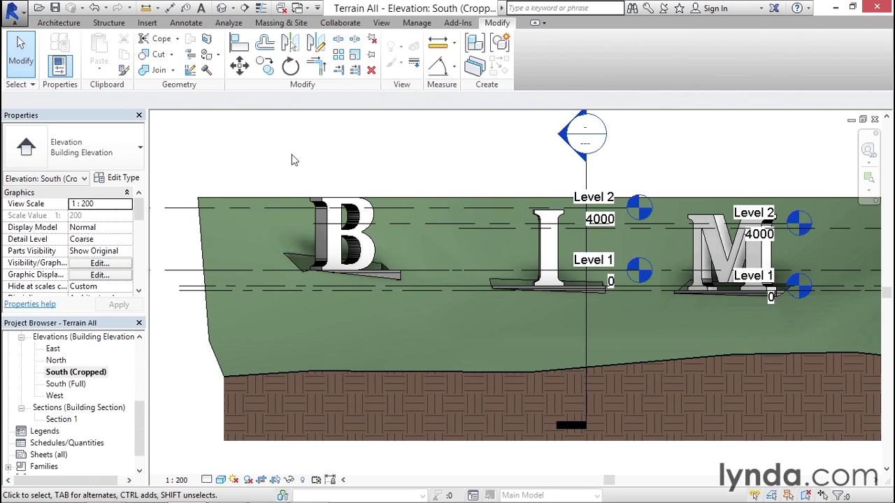
{"action": "left_click", "coordinate": [366, 234]}
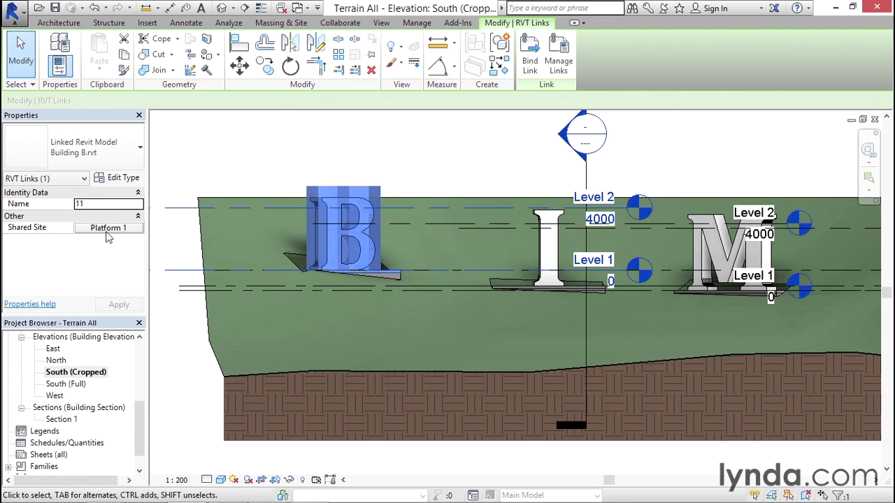
{"action": "left_click", "coordinate": [251, 162]}
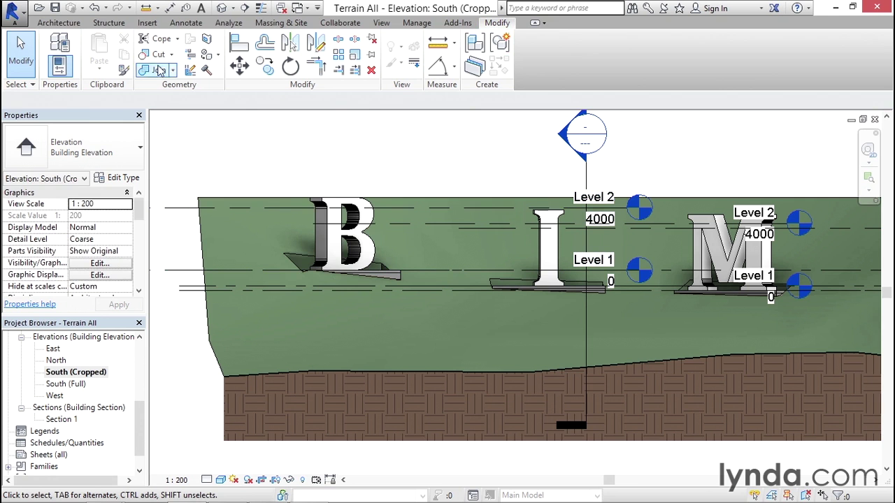
{"action": "left_click", "coordinate": [56, 13]}
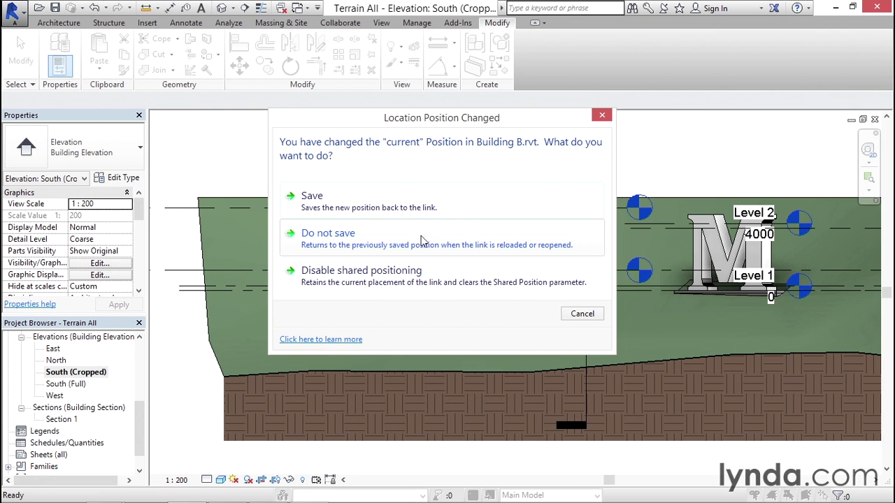
{"action": "left_click", "coordinate": [582, 314]}
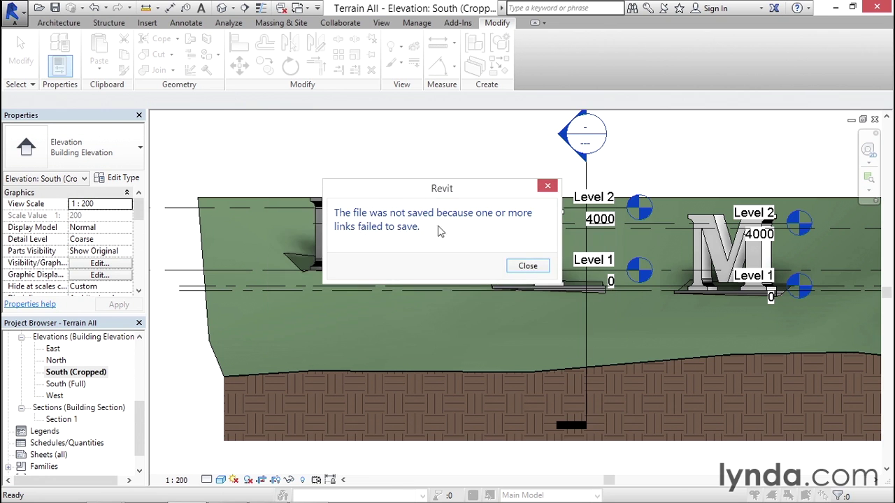
{"action": "left_click", "coordinate": [533, 269]}
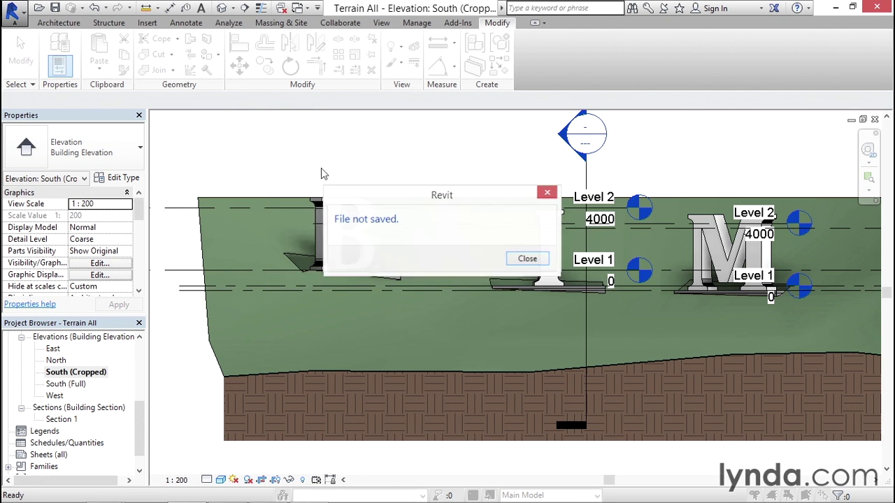
{"action": "left_click", "coordinate": [526, 258]}
- In Manage Links, start saving the changed position of the Building B.rvt link
{"action": "left_click", "coordinate": [148, 23]}
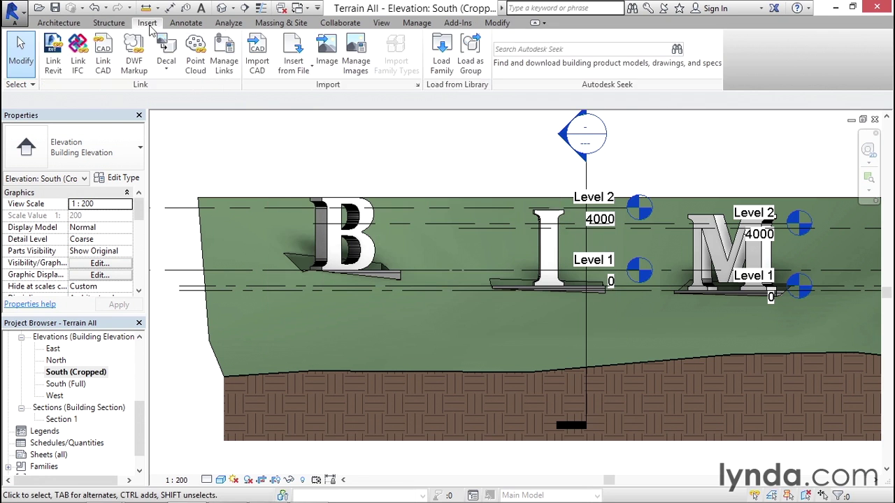
{"action": "left_click", "coordinate": [224, 69]}
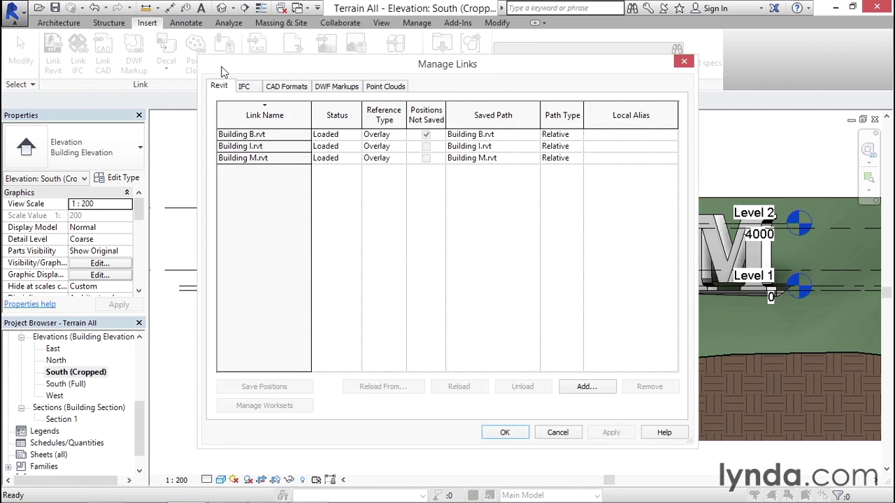
{"action": "left_click", "coordinate": [246, 136]}
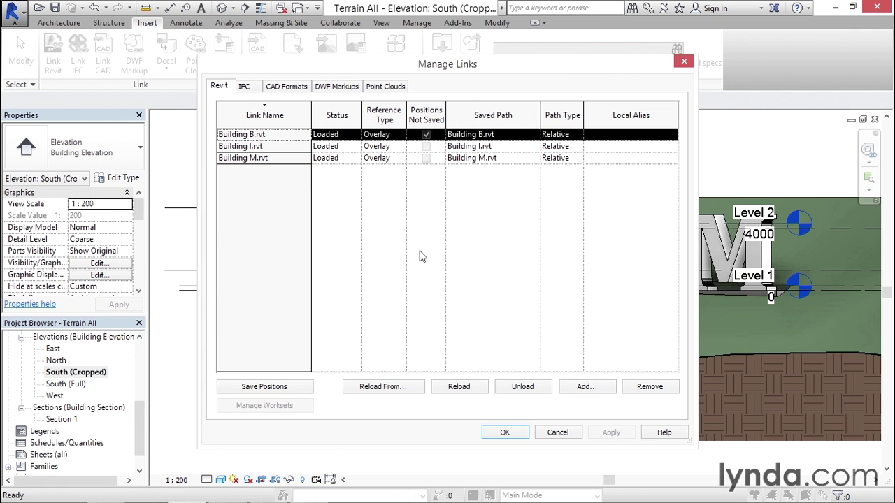
{"action": "left_click", "coordinate": [294, 393]}
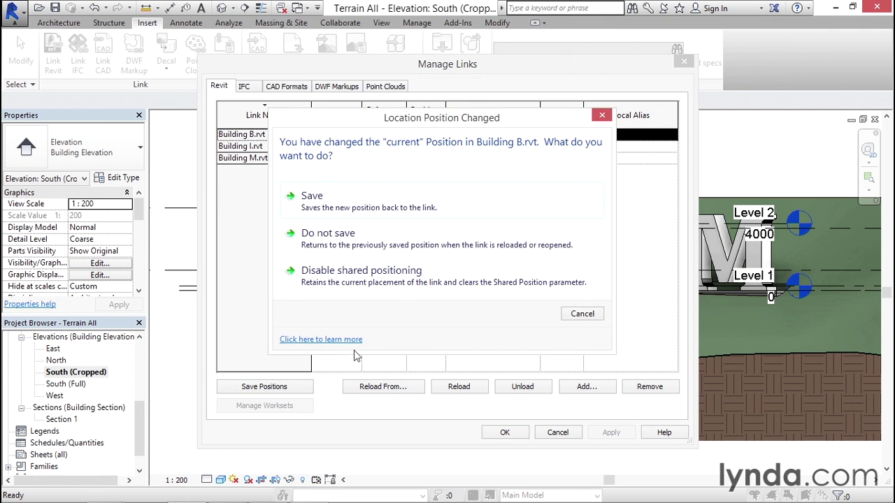